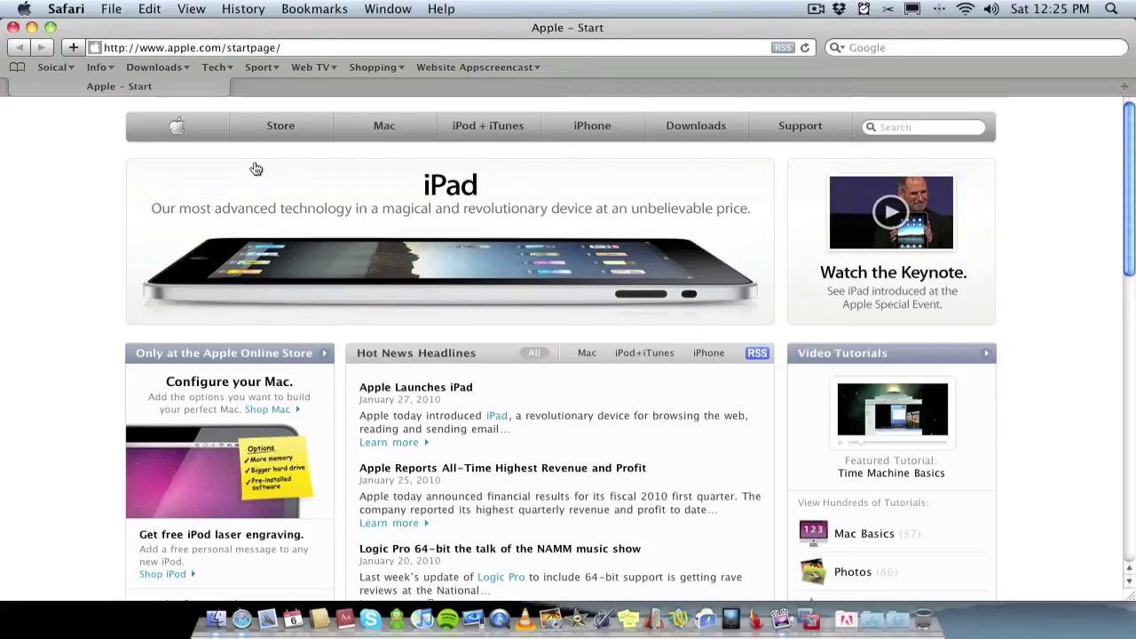
{"action": "left_click", "coordinate": [314, 9]}
{"action": "left_click", "coordinate": [81, 177]}
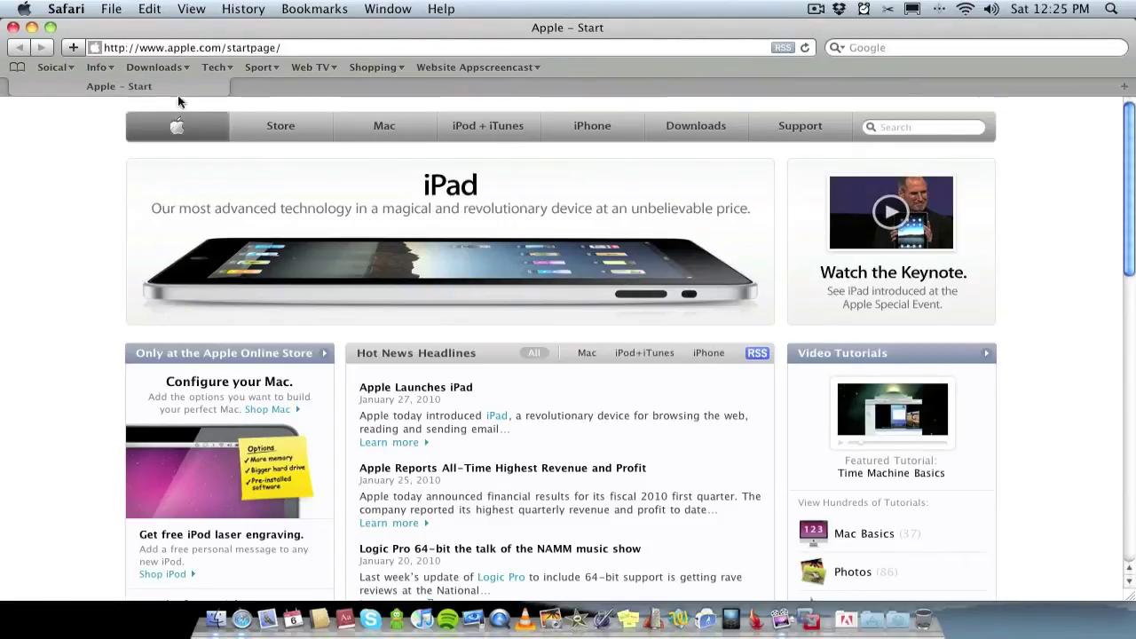
{"action": "left_click", "coordinate": [261, 10]}
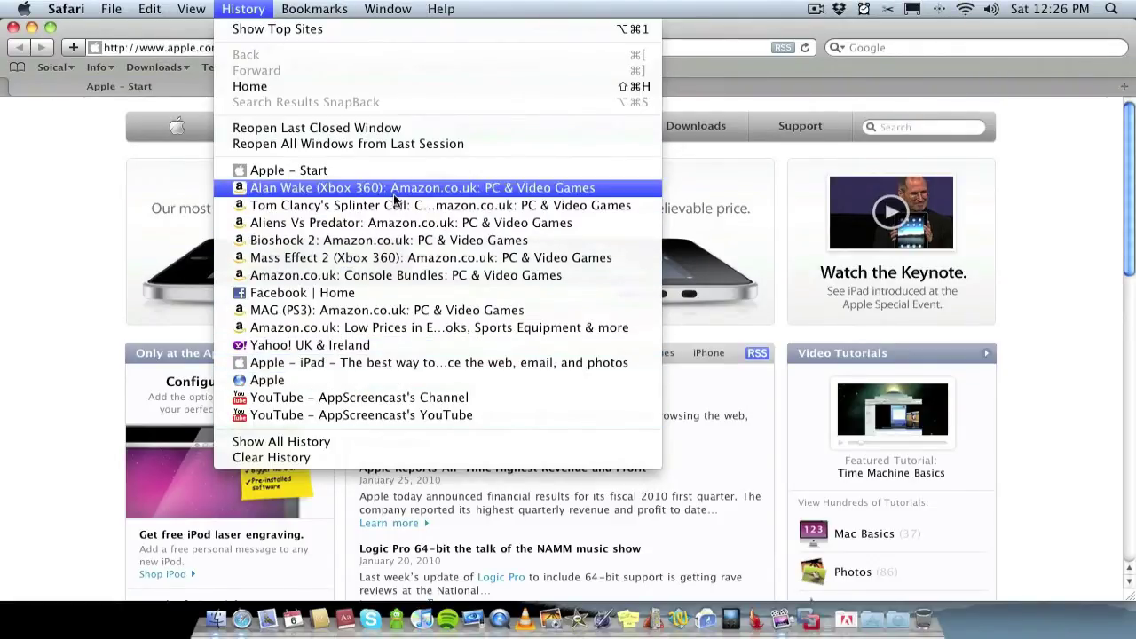
{"action": "left_click", "coordinate": [54, 337]}
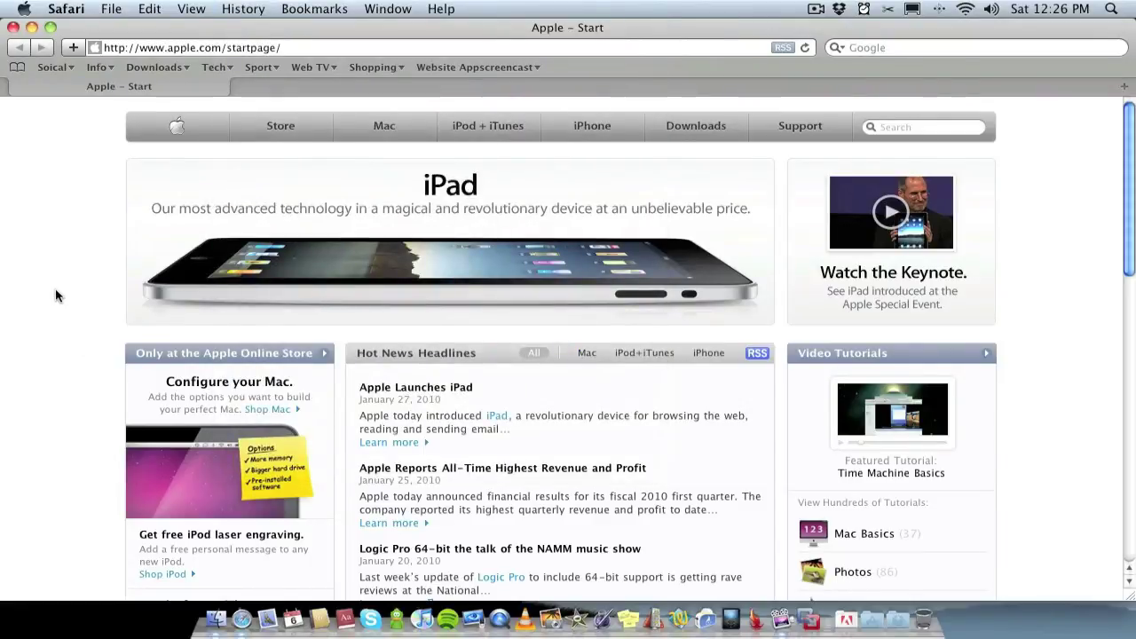
Step: Show the browsing history as page previews and flip through the visited pages, ending on the Apple start page
{"action": "left_click", "coordinate": [20, 74]}
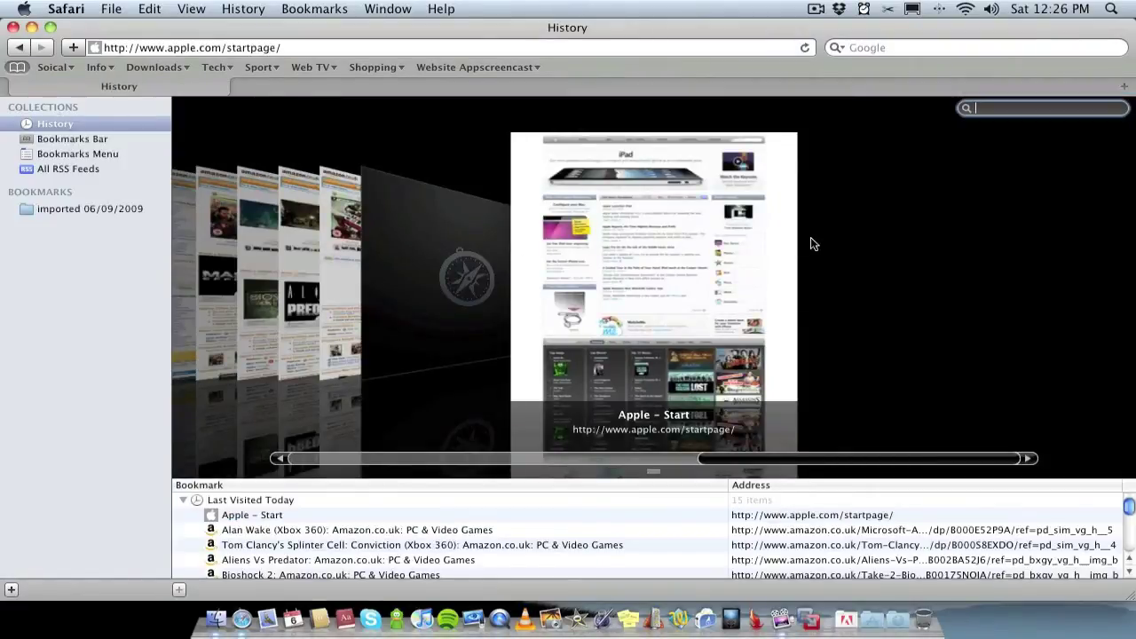
{"action": "scroll", "coordinate": [760, 251], "scroll_direction": "left", "scroll_amount": 5}
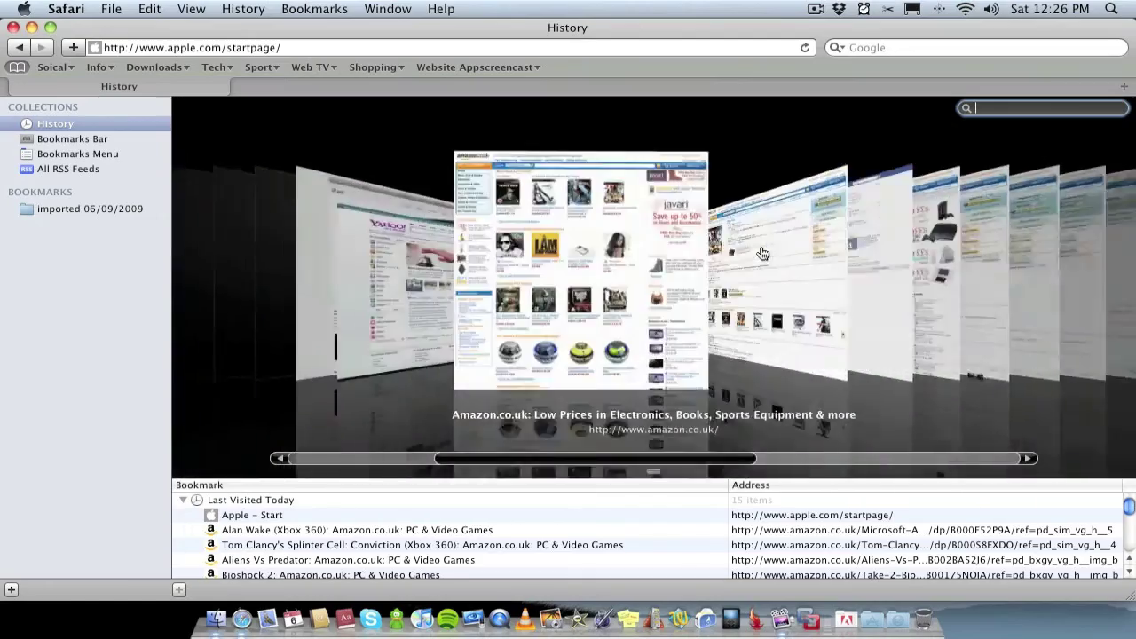
{"action": "scroll", "coordinate": [761, 253], "scroll_direction": "right", "scroll_amount": 6}
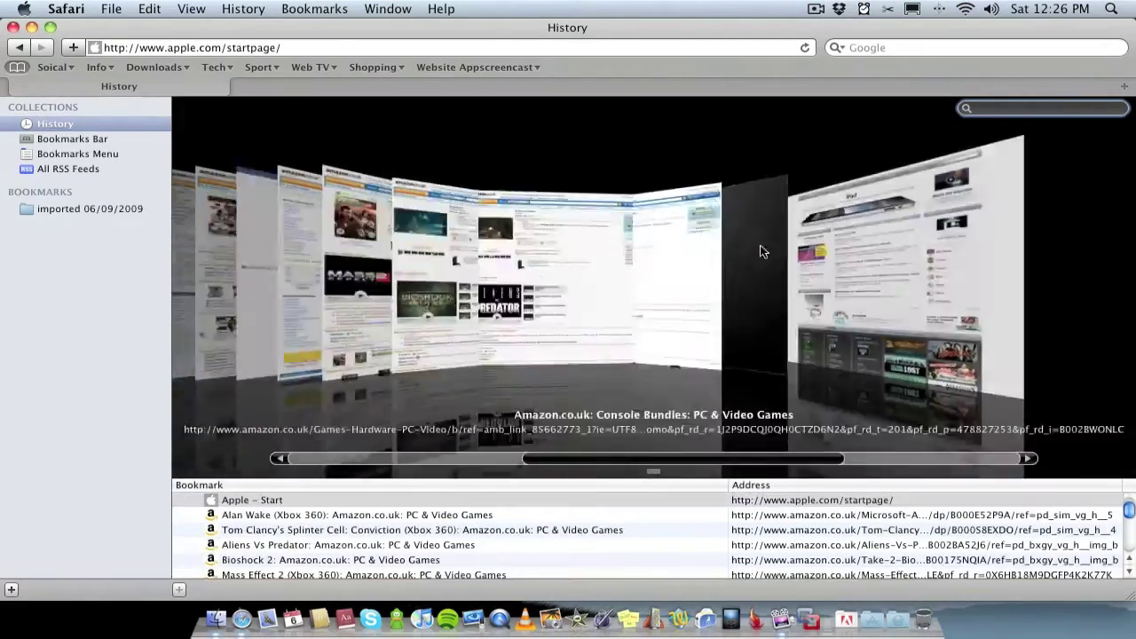
{"action": "scroll", "coordinate": [760, 251], "scroll_direction": "left", "scroll_amount": 6}
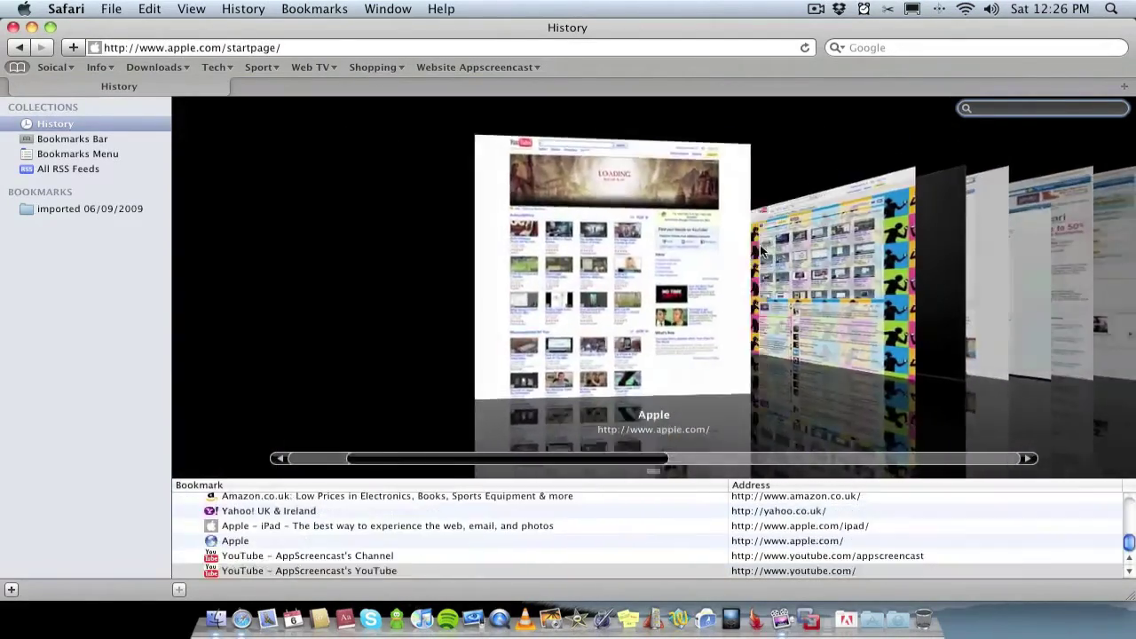
{"action": "scroll", "coordinate": [761, 251], "scroll_direction": "right", "scroll_amount": 8}
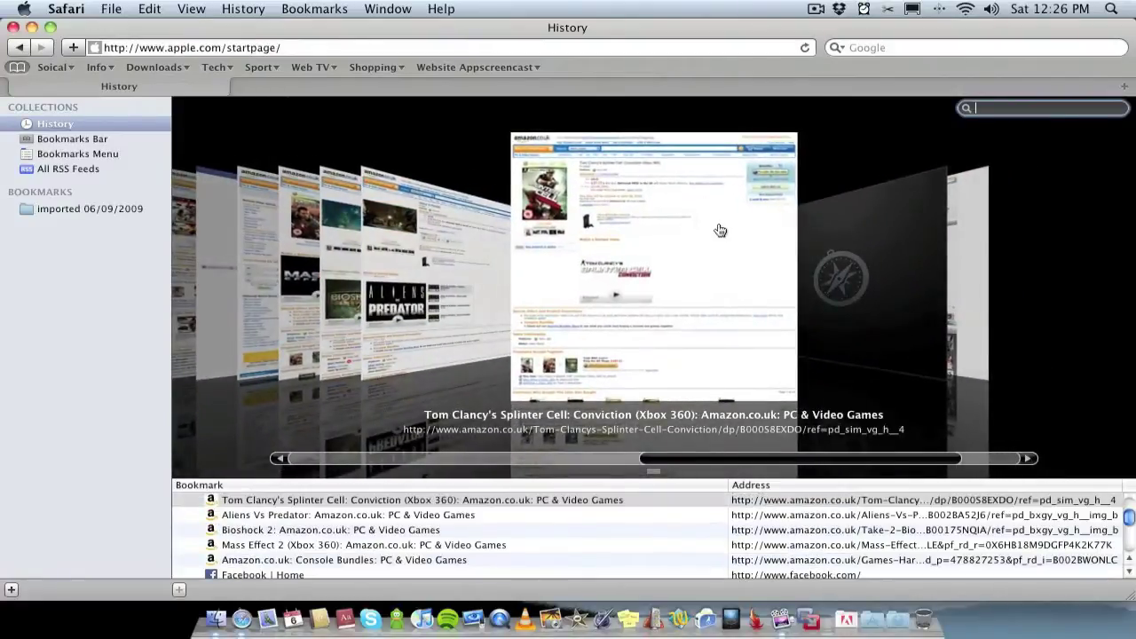
{"action": "scroll", "coordinate": [719, 261], "scroll_direction": "right", "scroll_amount": 2}
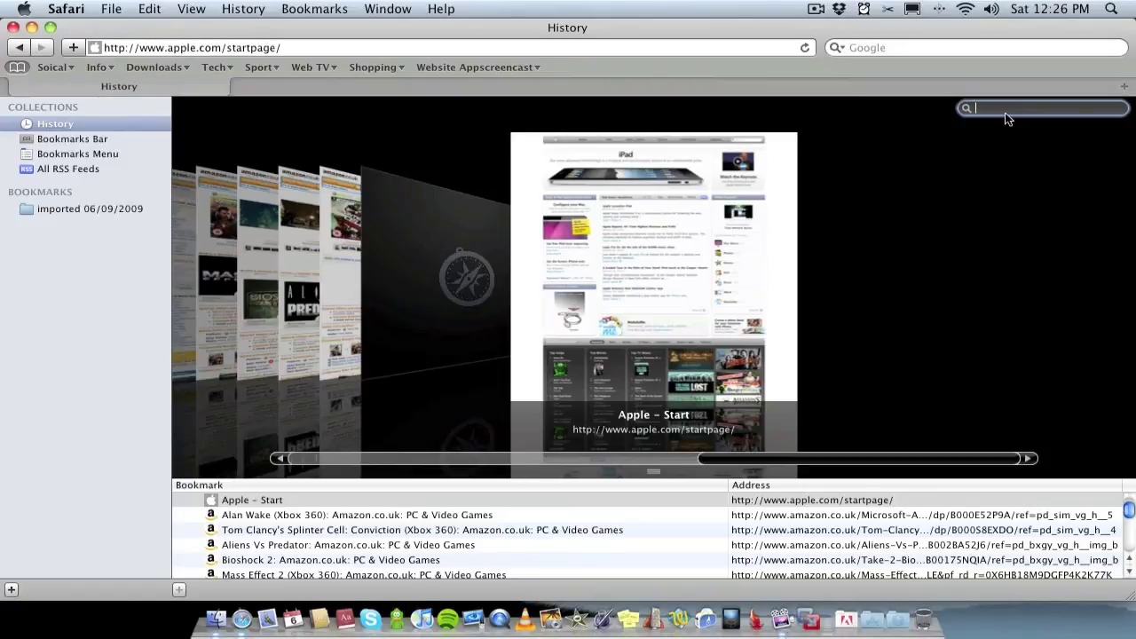
Step: Search the history and bookmarks for "mass effect" and enlarge the results list beneath the page previews
{"action": "type", "text": "mass effect"}
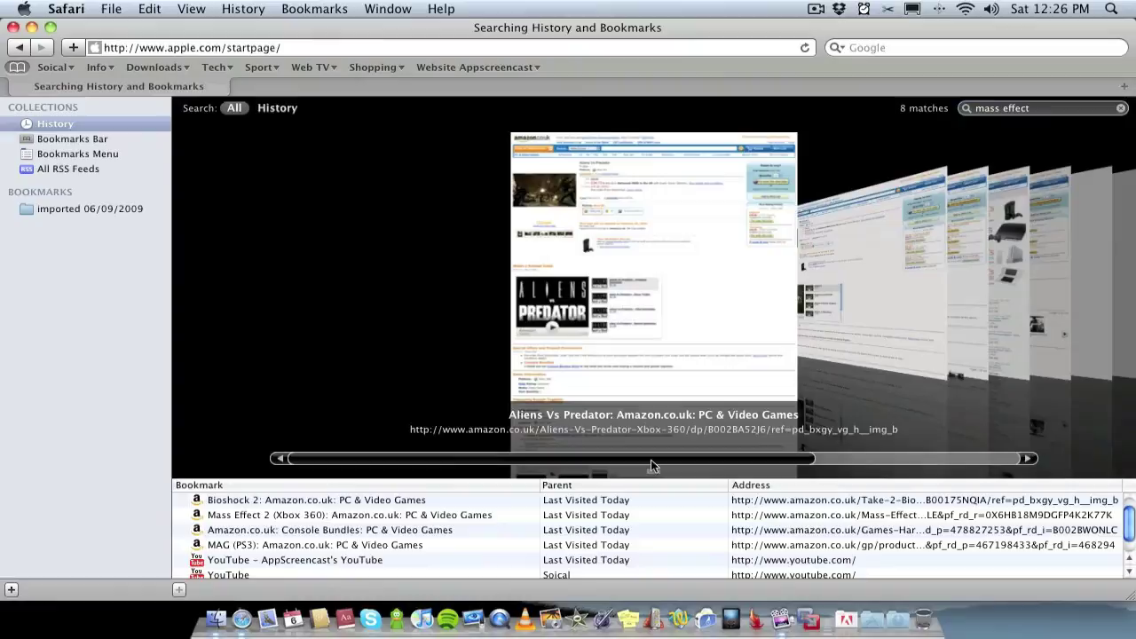
{"action": "left_click_drag", "start_coordinate": [653, 470], "coordinate": [654, 346]}
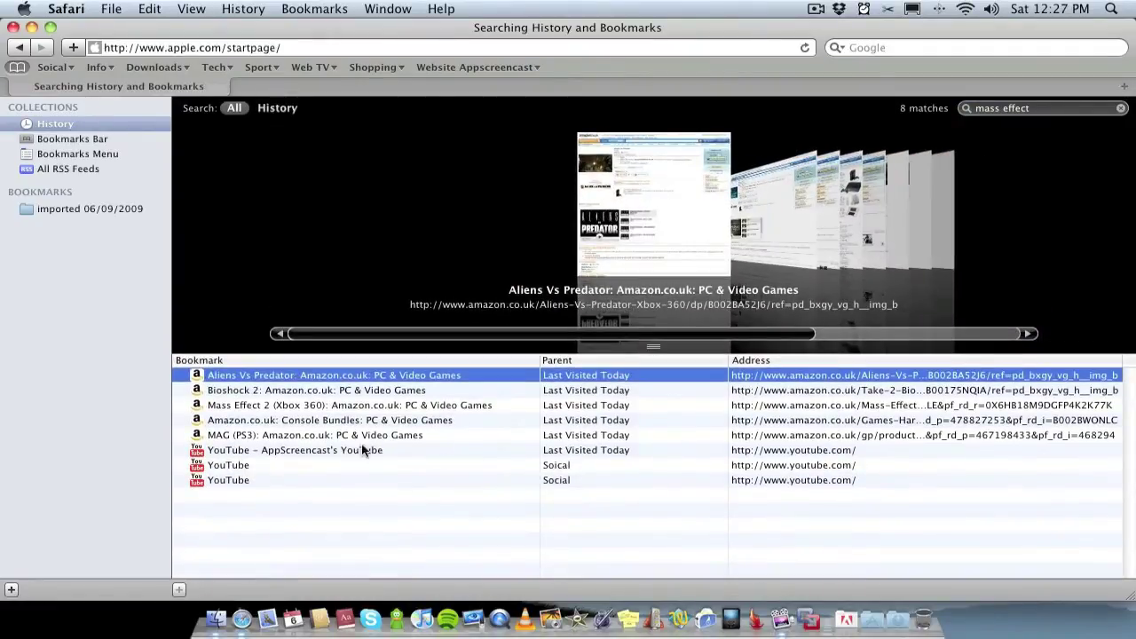
Step: Step through the "mass effect" results and their page previews, ending on the Aliens Vs Predator entry
{"action": "left_click", "coordinate": [329, 391]}
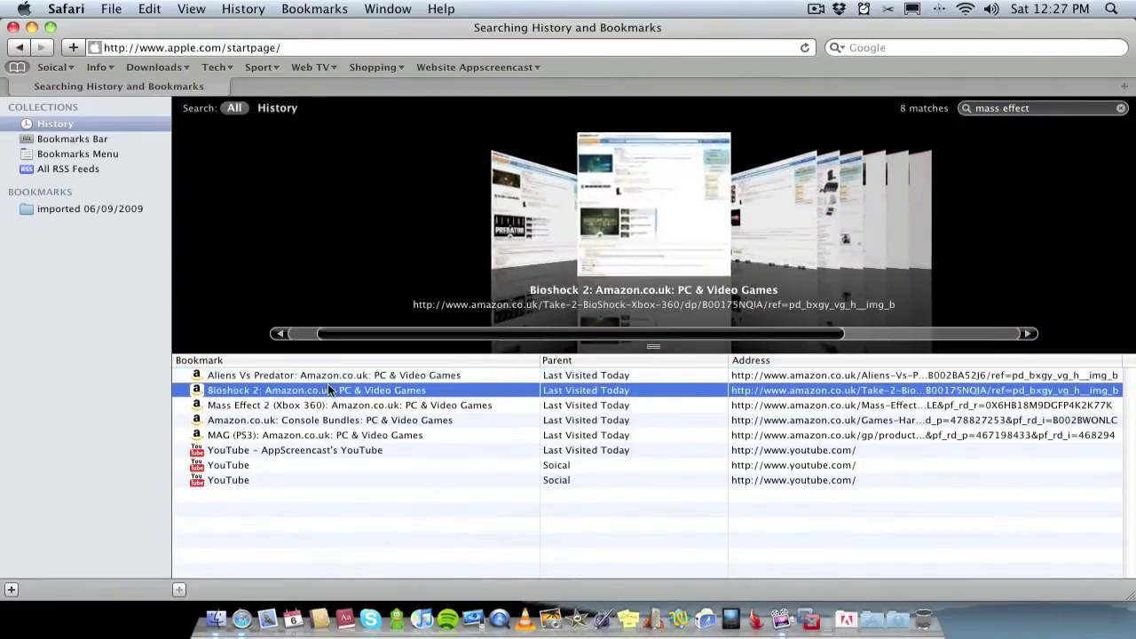
{"action": "key", "text": "Up"}
{"action": "key", "text": "Down"}
{"action": "key", "text": "Down"}
{"action": "key", "text": "Down"}
{"action": "key", "text": "Down"}
{"action": "key", "text": "Down"}
{"action": "key", "text": "Down"}
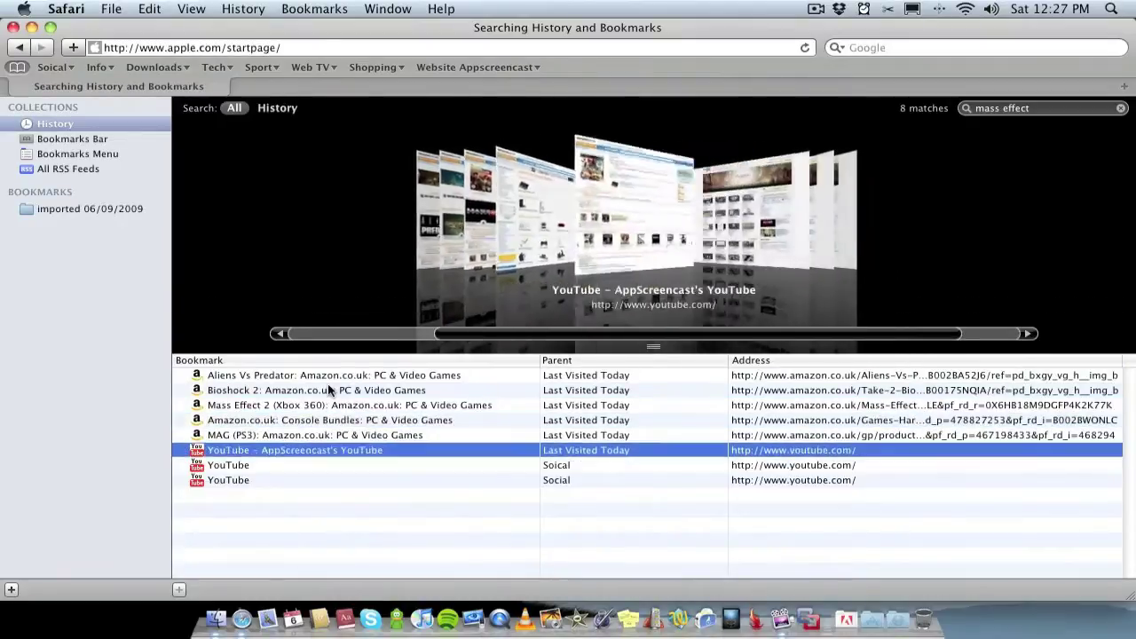
{"action": "key", "text": "Down"}
{"action": "key", "text": "Up"}
{"action": "key", "text": "Up"}
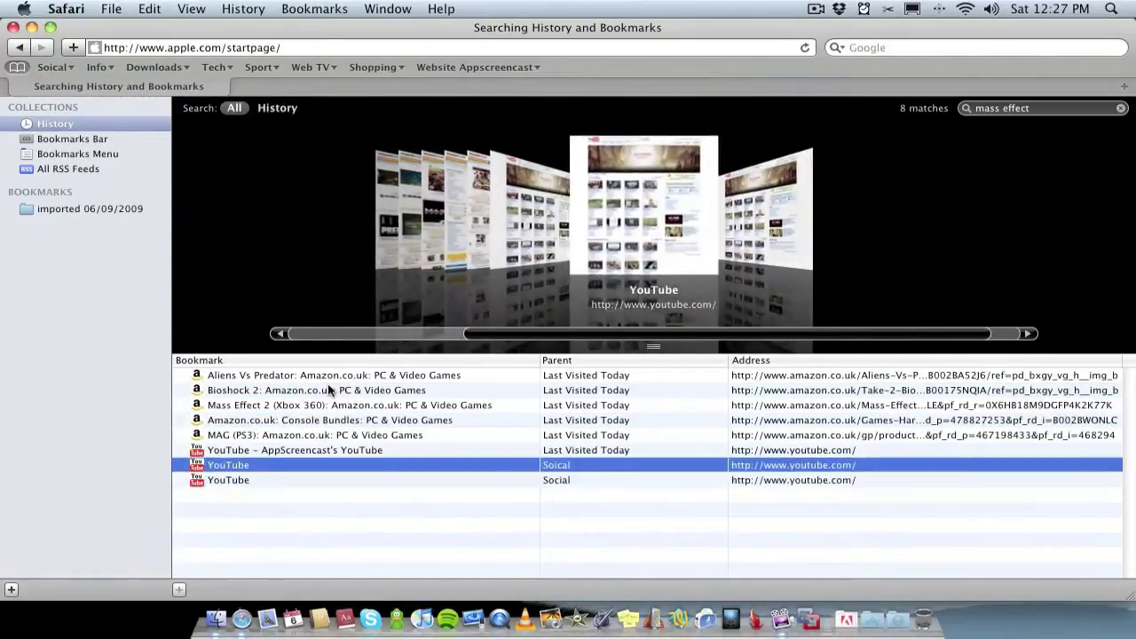
{"action": "key", "text": "Down"}
{"action": "key", "text": "Down"}
{"action": "key", "text": "Up"}
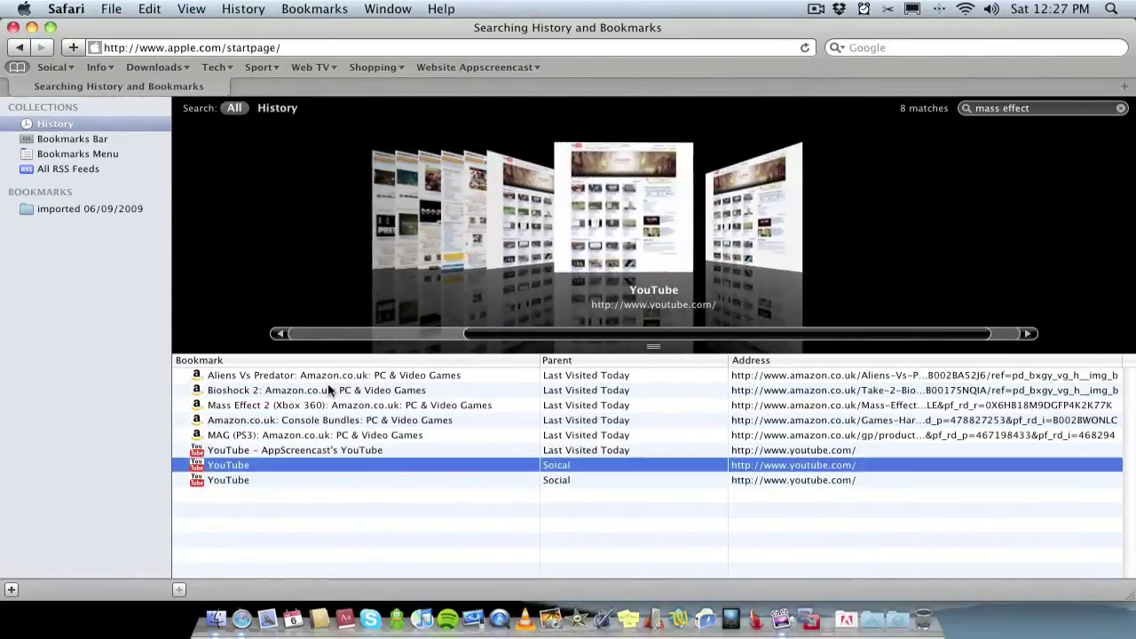
{"action": "key", "text": "Up"}
{"action": "key", "text": "Up"}
{"action": "key", "text": "Up"}
{"action": "key", "text": "Up"}
{"action": "key", "text": "Up"}
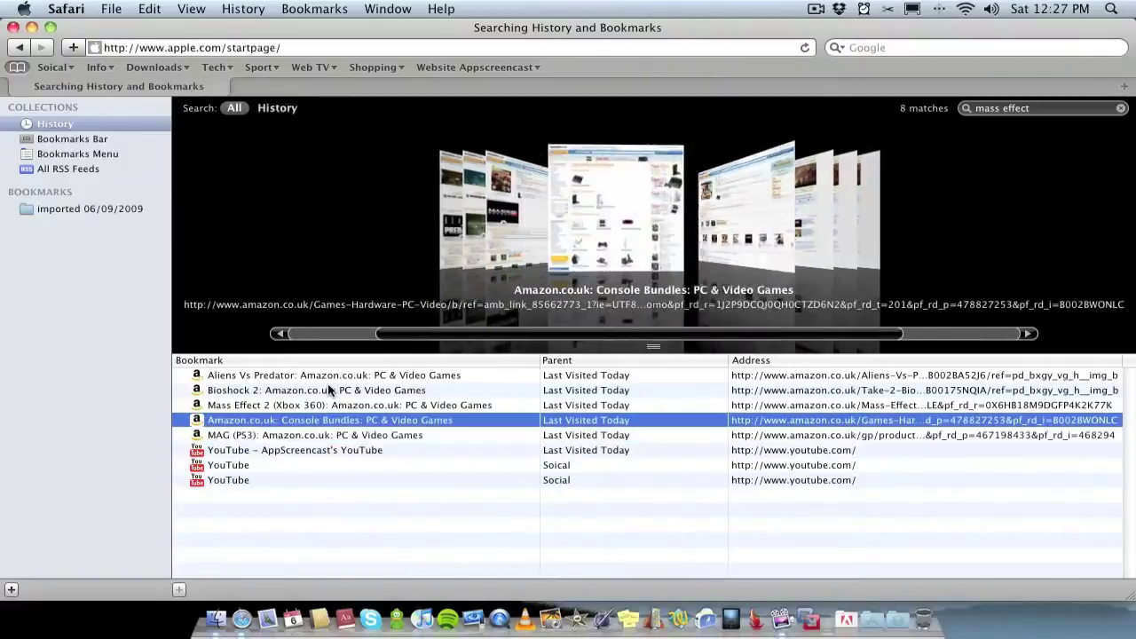
{"action": "key", "text": "Up"}
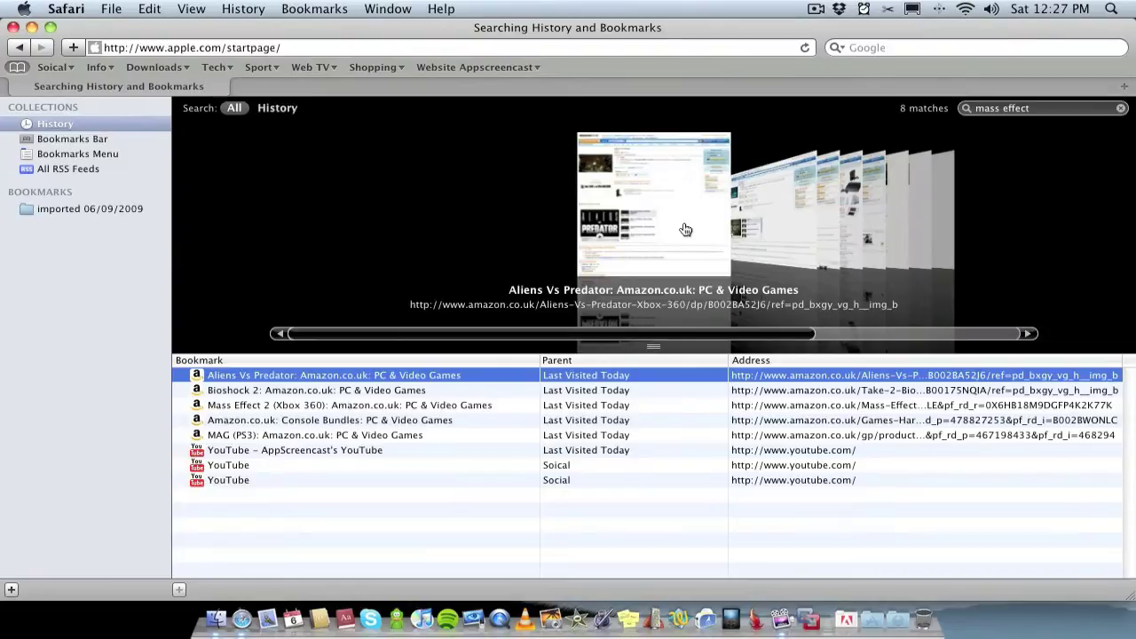
Step: Open the Aliens Vs Predator Amazon page from its history preview and look through it
{"action": "left_click", "coordinate": [685, 230]}
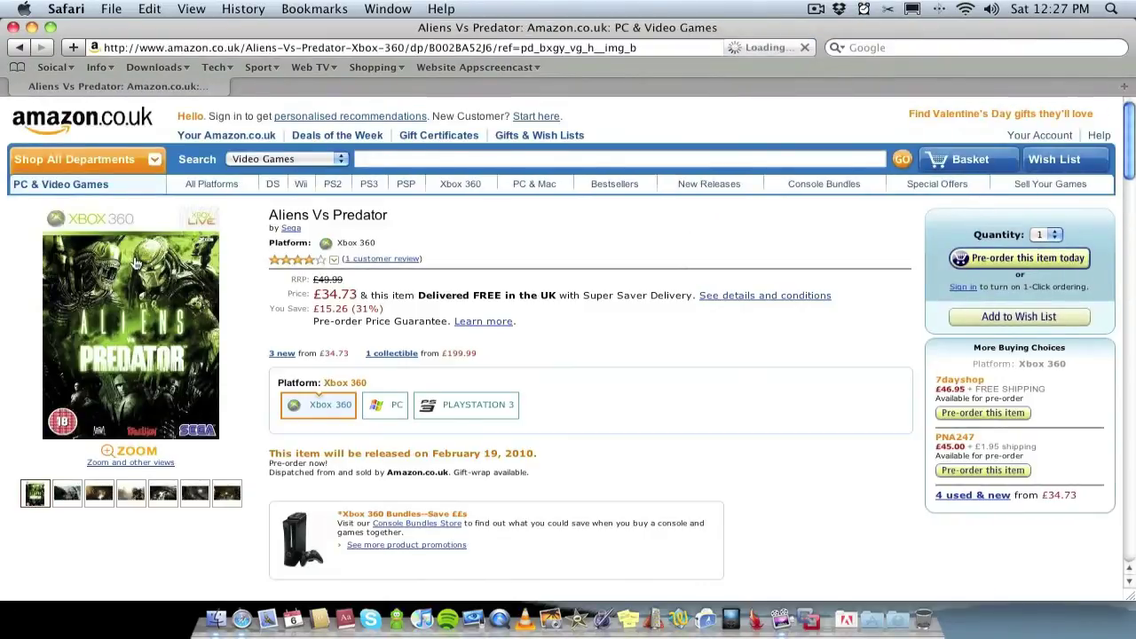
{"action": "scroll", "coordinate": [136, 263], "scroll_direction": "down", "scroll_amount": 3}
{"action": "scroll", "coordinate": [135, 263], "scroll_direction": "up", "scroll_amount": 3}
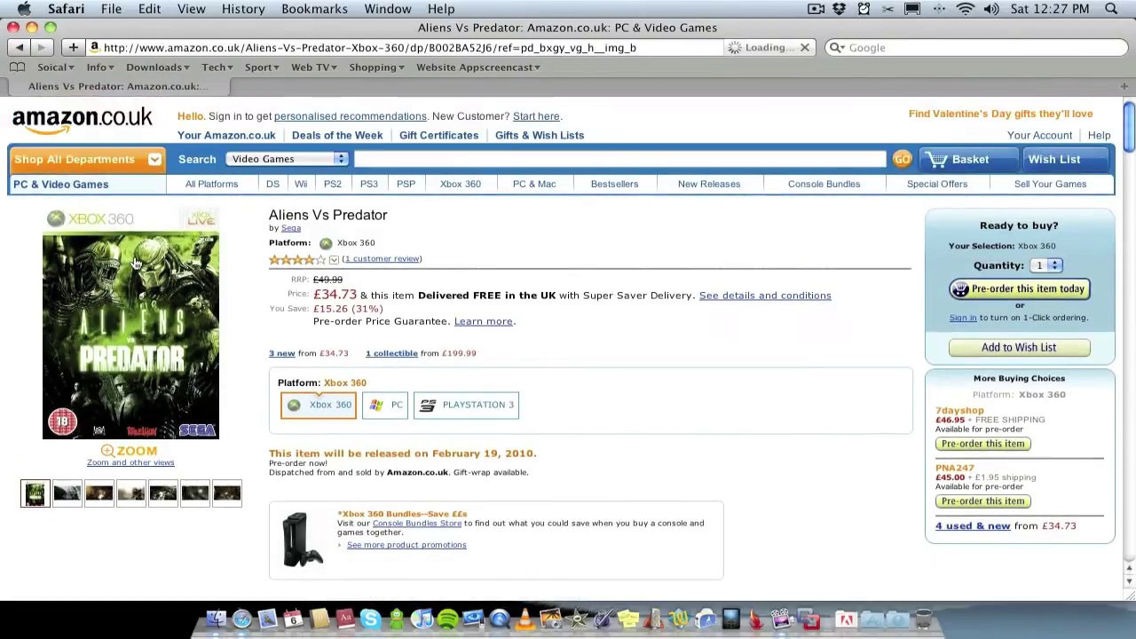
{"action": "scroll", "coordinate": [94, 360], "scroll_direction": "down", "scroll_amount": 5}
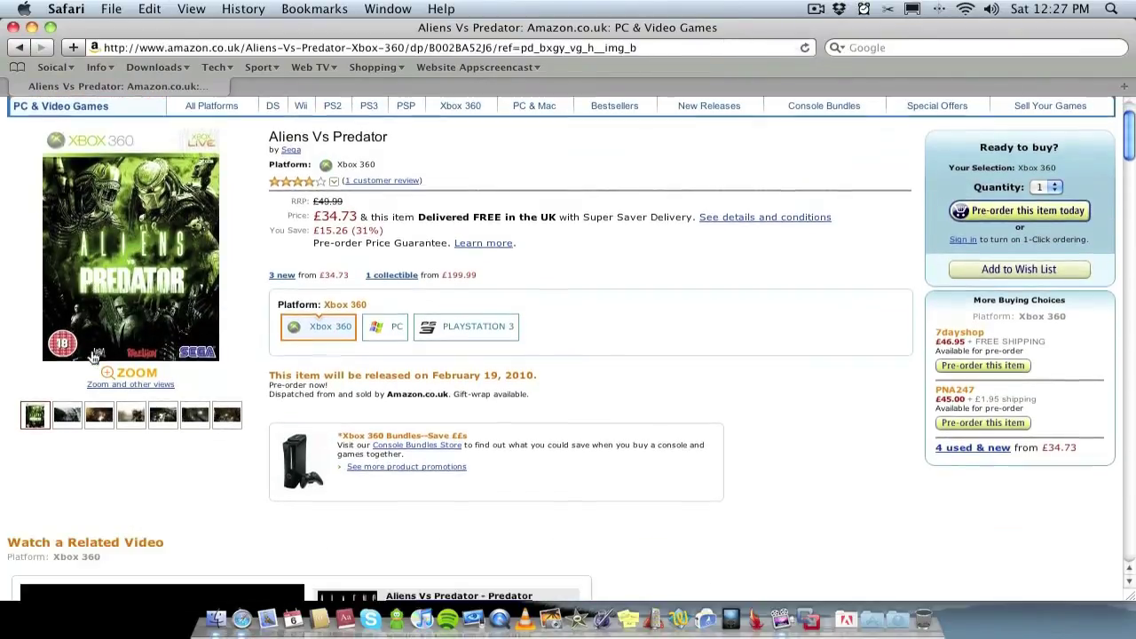
{"action": "scroll", "coordinate": [94, 356], "scroll_direction": "down", "scroll_amount": 10}
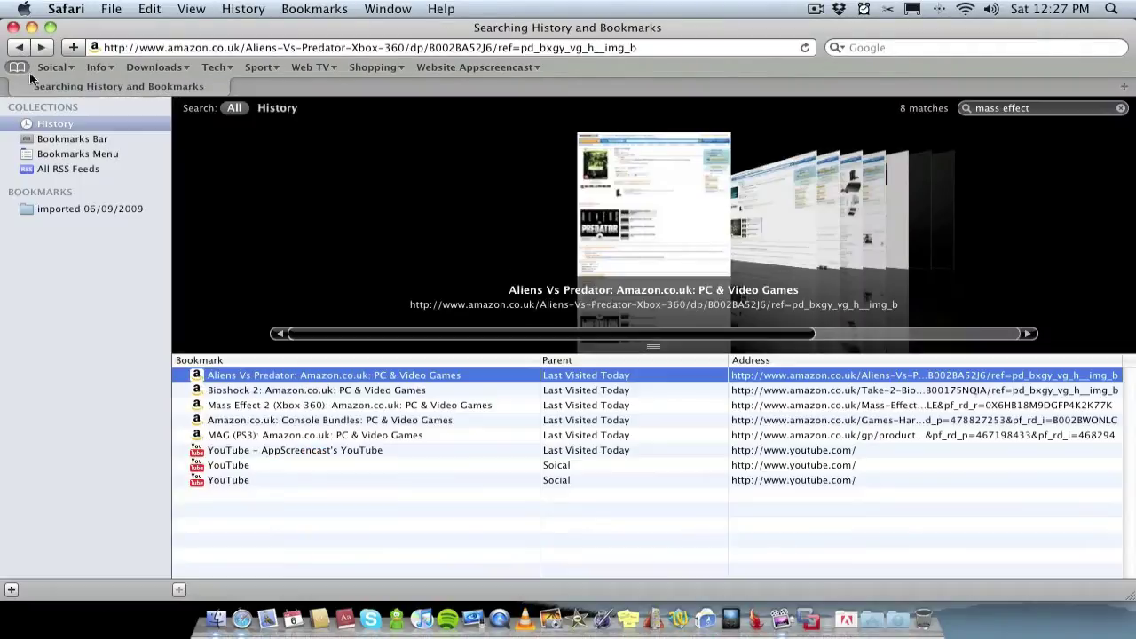
Step: Return to the history search results, then open the Mass Effect 2 (Xbox 360) Amazon page and look through it
{"action": "left_click", "coordinate": [17, 67]}
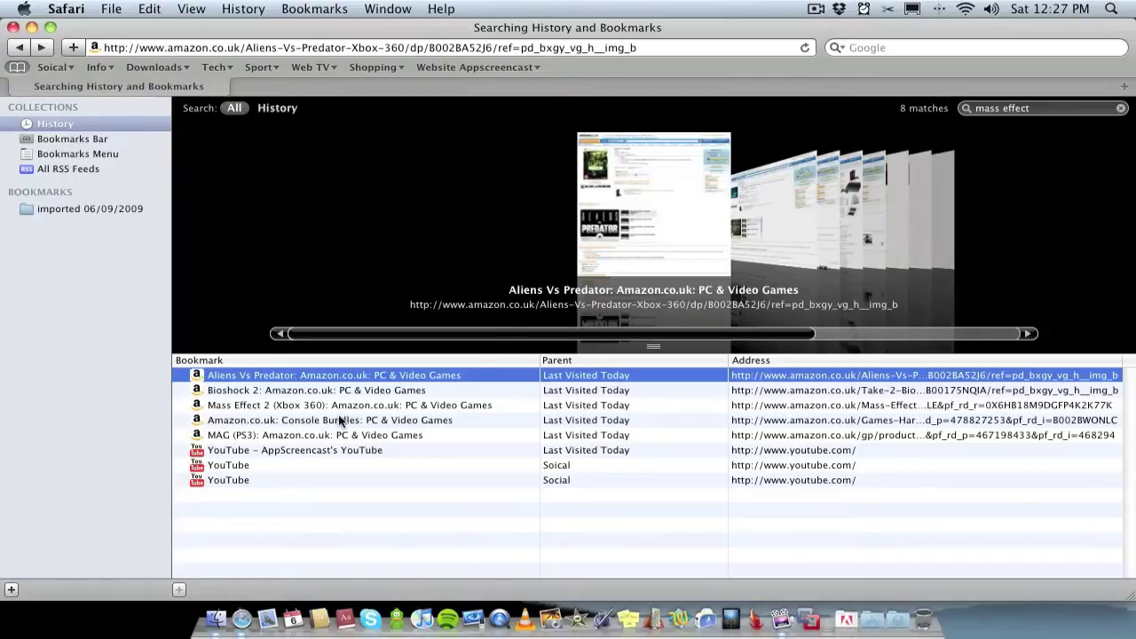
{"action": "left_click", "coordinate": [298, 407]}
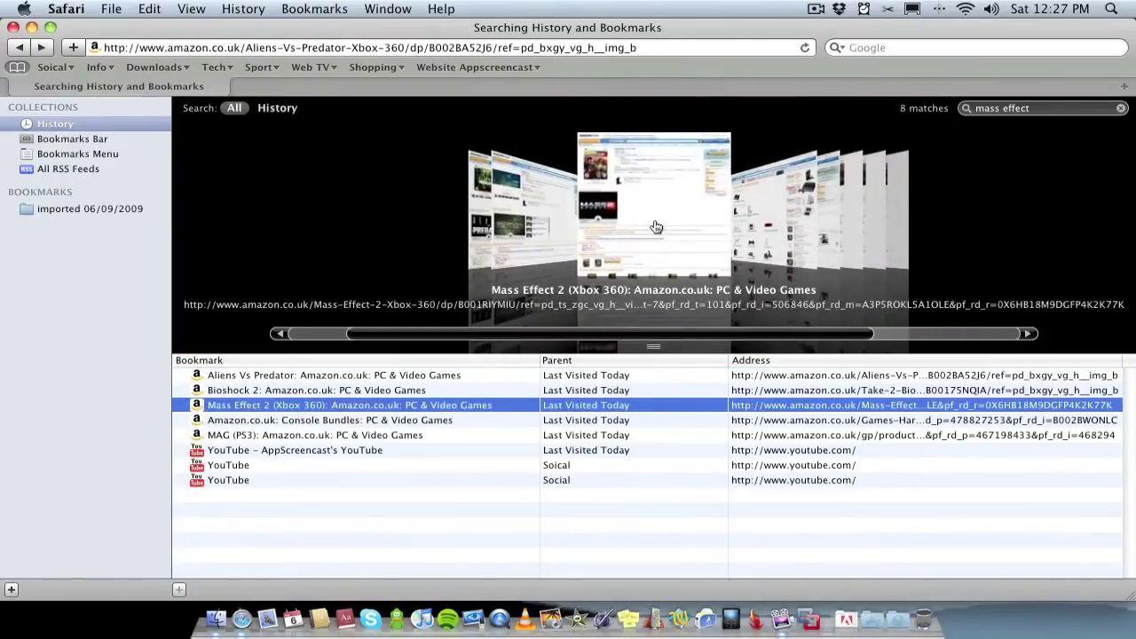
{"action": "left_click", "coordinate": [655, 226]}
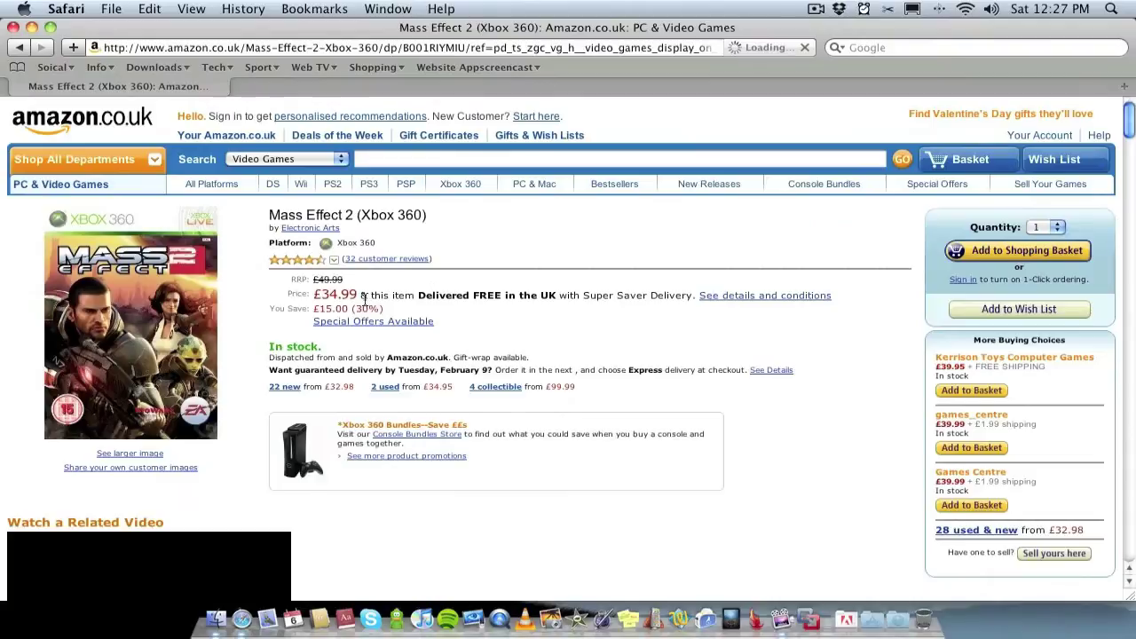
{"action": "scroll", "coordinate": [364, 302], "scroll_direction": "down", "scroll_amount": 3}
{"action": "scroll", "coordinate": [364, 302], "scroll_direction": "down", "scroll_amount": 5}
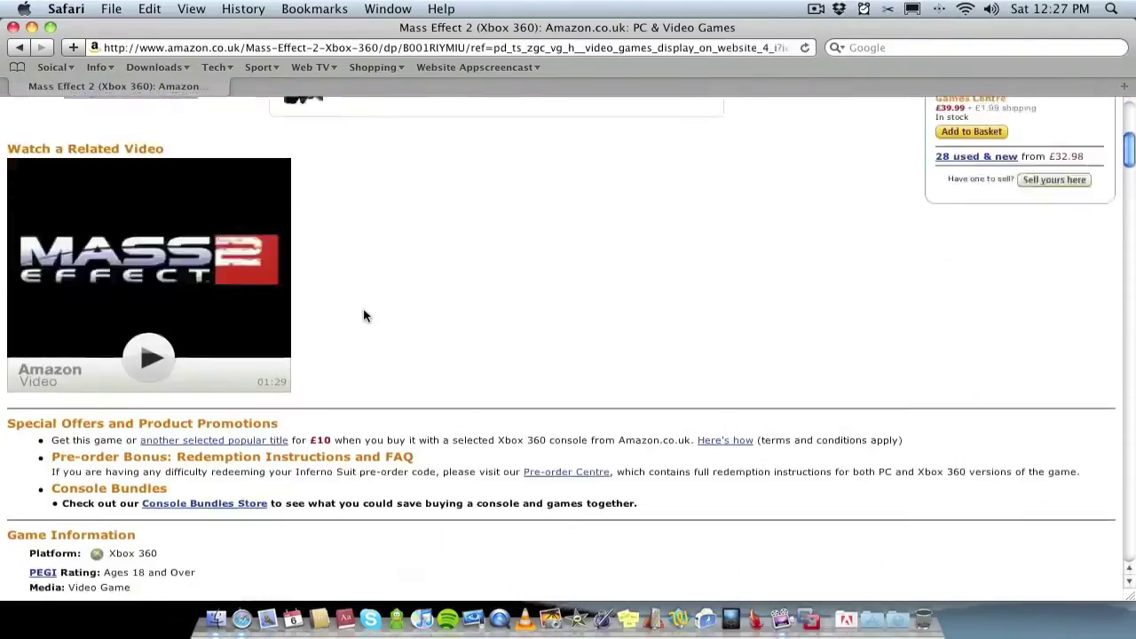
{"action": "scroll", "coordinate": [366, 311], "scroll_direction": "up", "scroll_amount": 10}
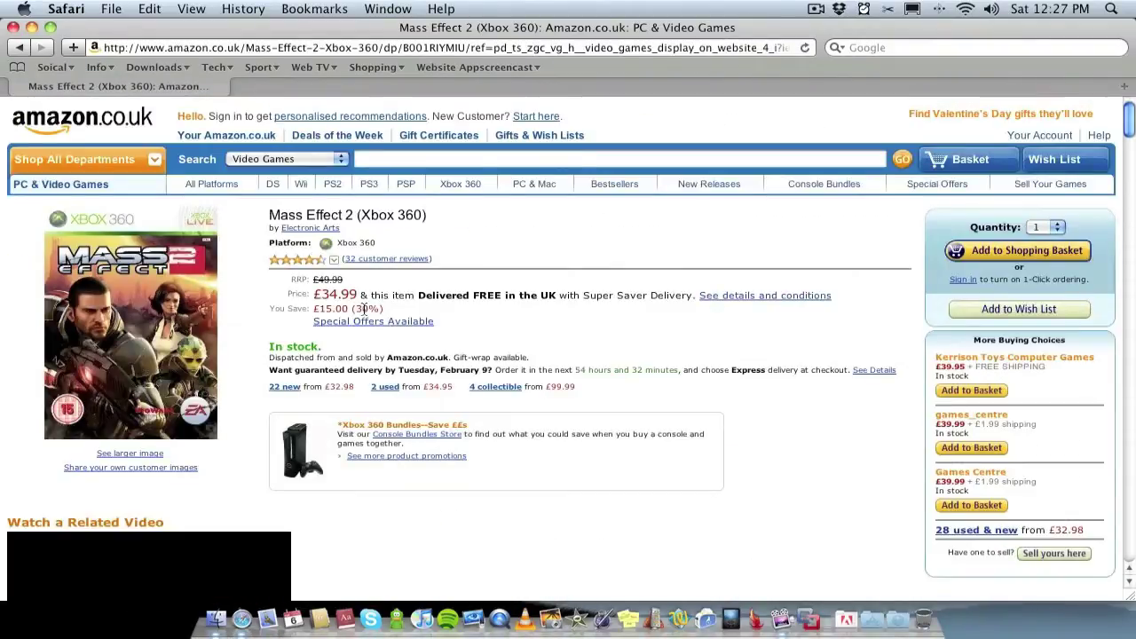
Step: Go back to the history search results and search for "ipad" instead
{"action": "left_click", "coordinate": [20, 48]}
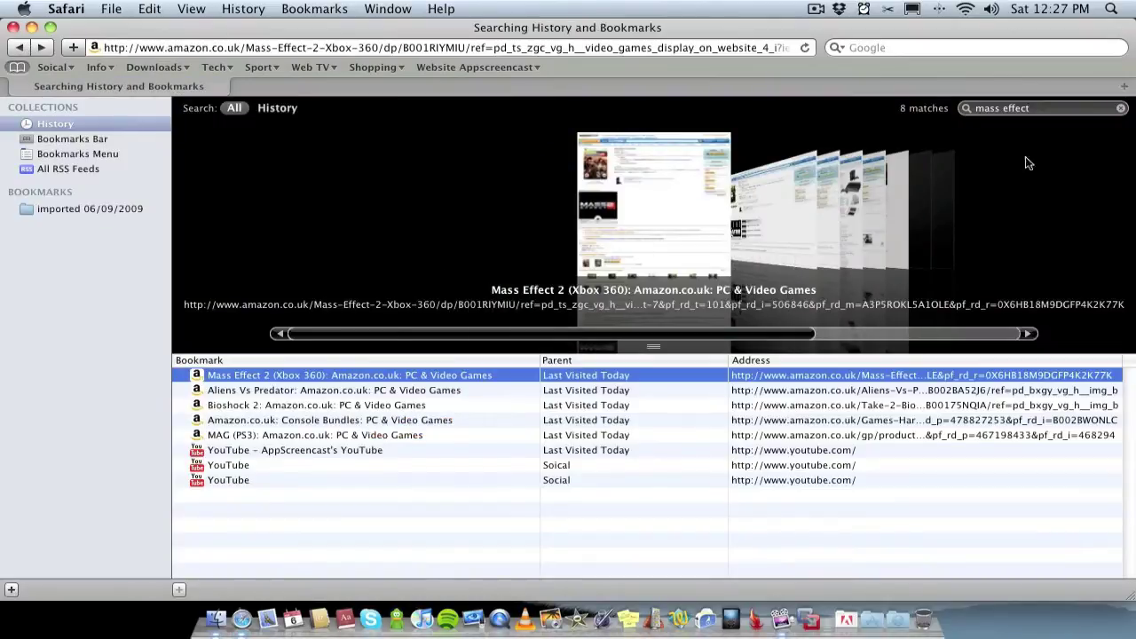
{"action": "left_click", "coordinate": [1070, 110]}
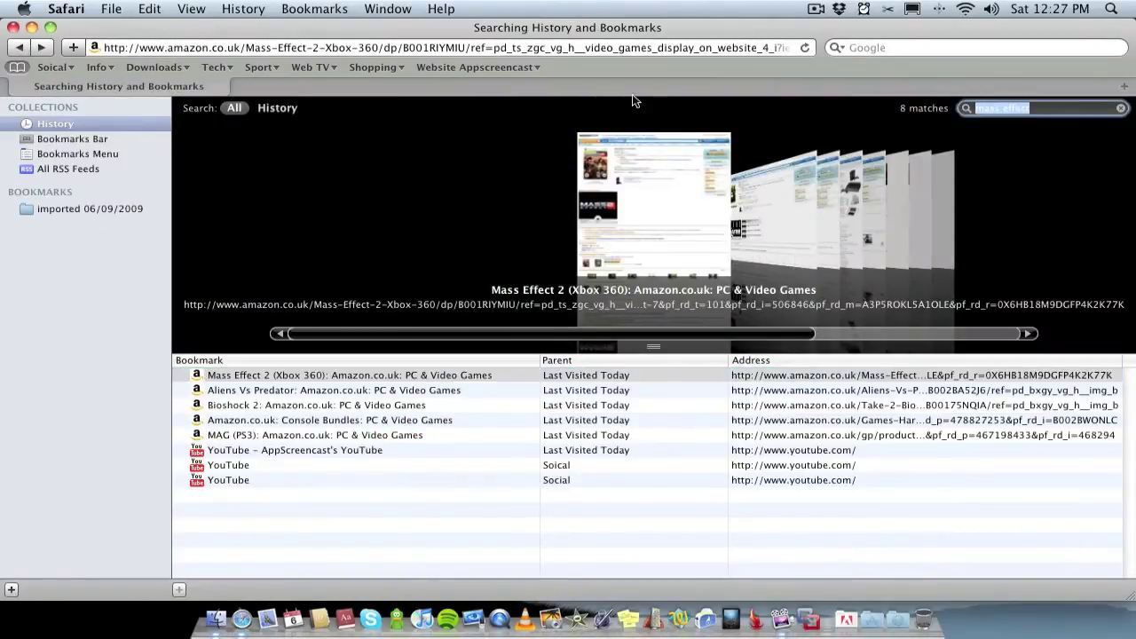
{"action": "type", "text": "ipad"}
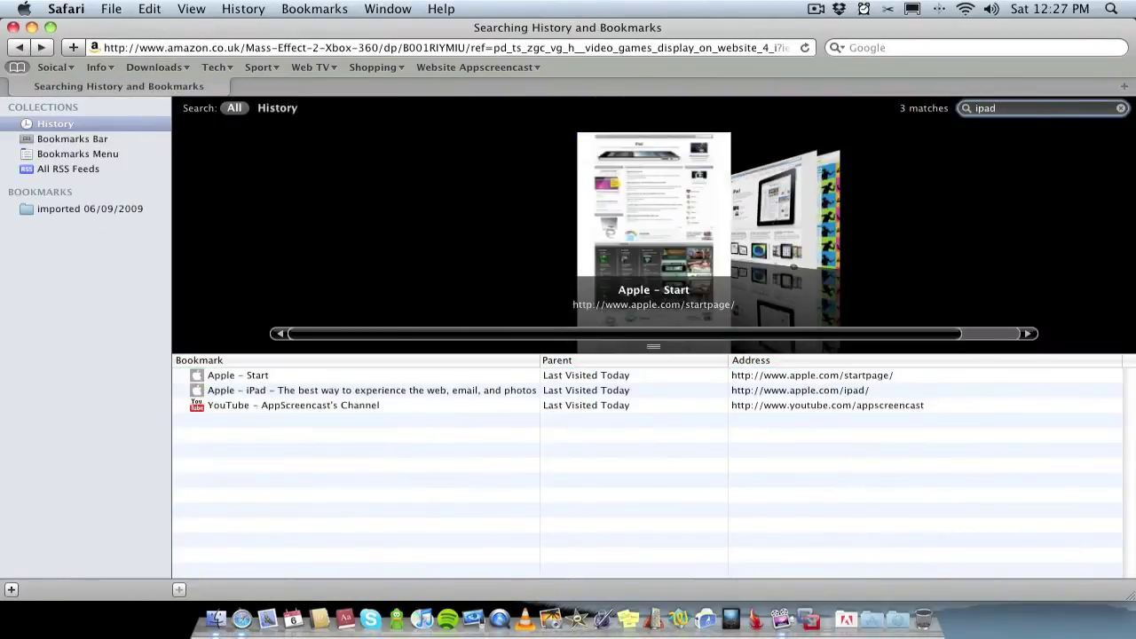
{"action": "key", "text": "Return"}
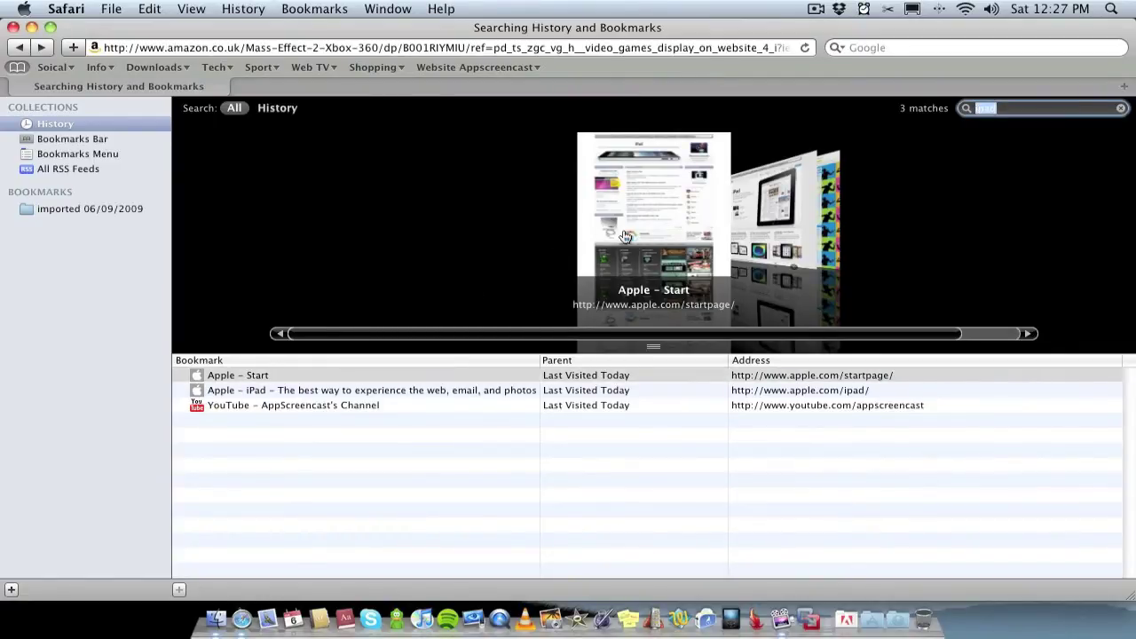
Step: Flip through the "ipad" result previews and select the YouTube - AppScreencast's Channel entry
{"action": "left_click_drag", "start_coordinate": [625, 236], "coordinate": [565, 236]}
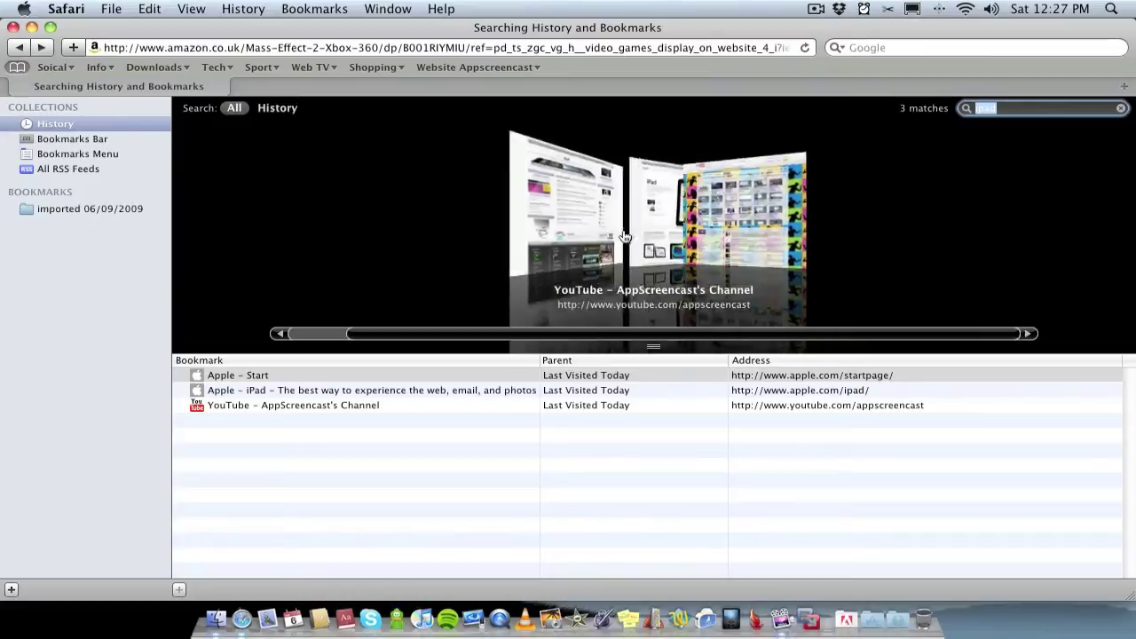
{"action": "left_click", "coordinate": [564, 236]}
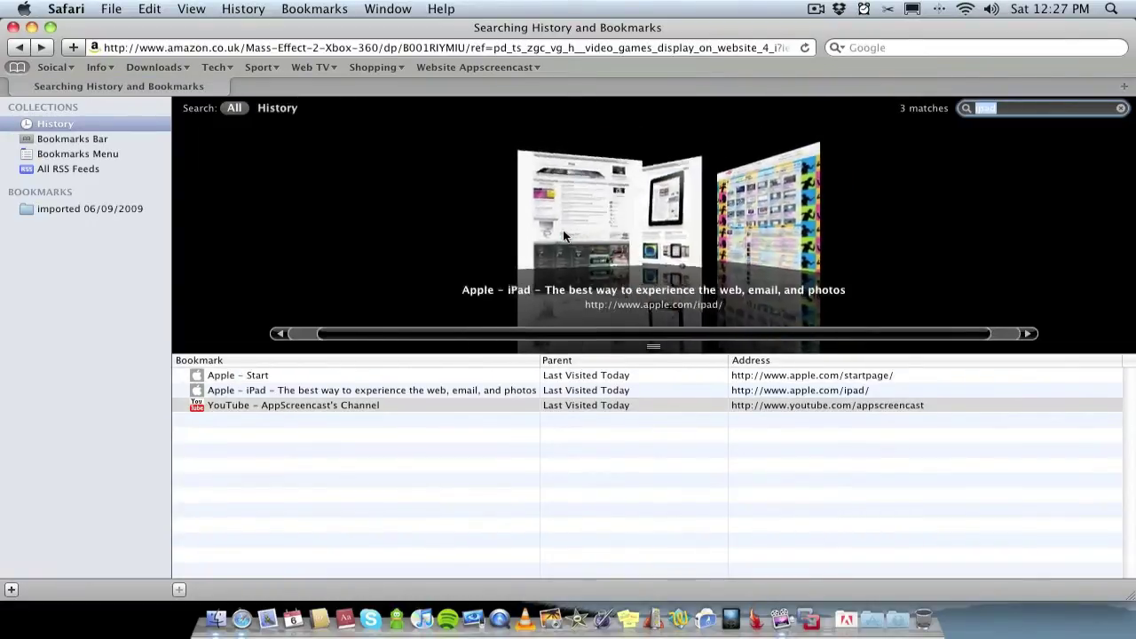
{"action": "key", "text": "Right"}
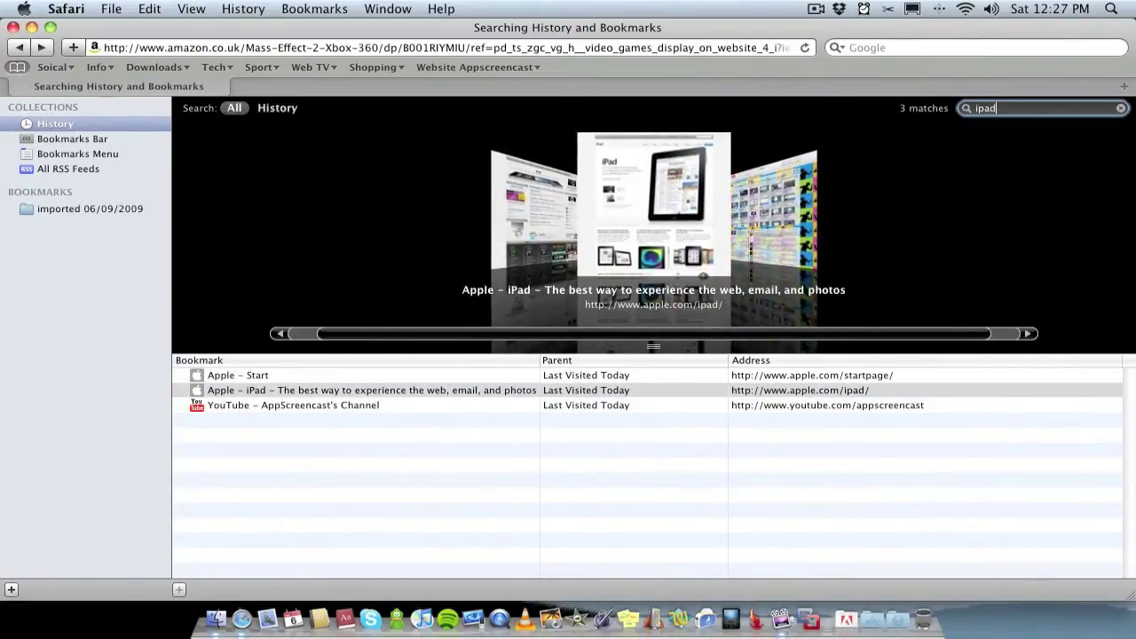
{"action": "key", "text": "Tab"}
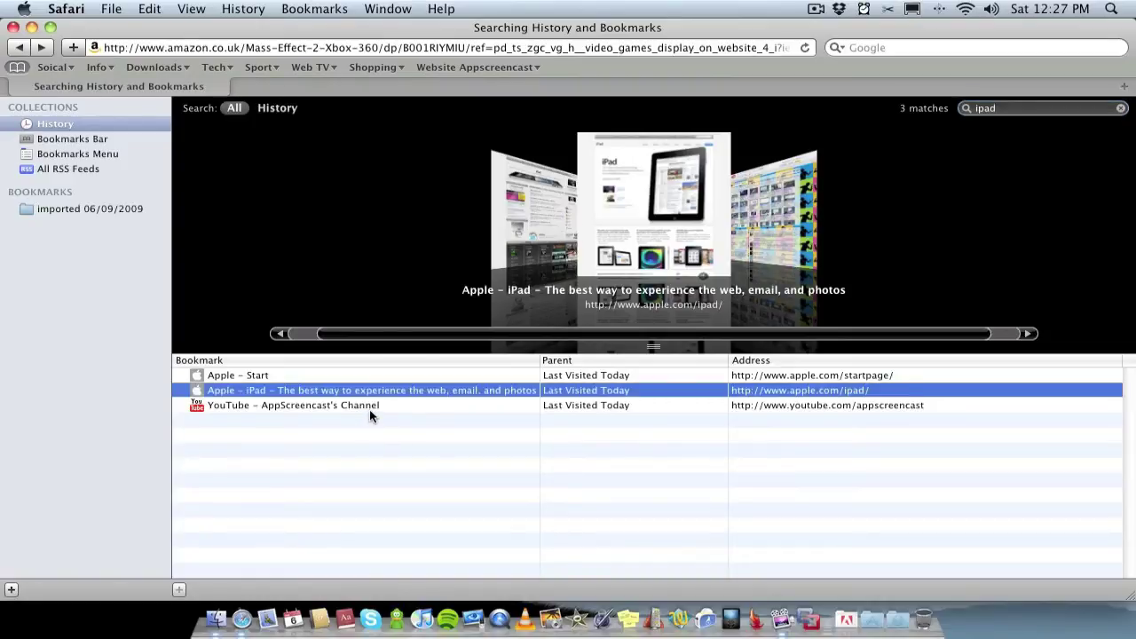
{"action": "key", "text": "Down"}
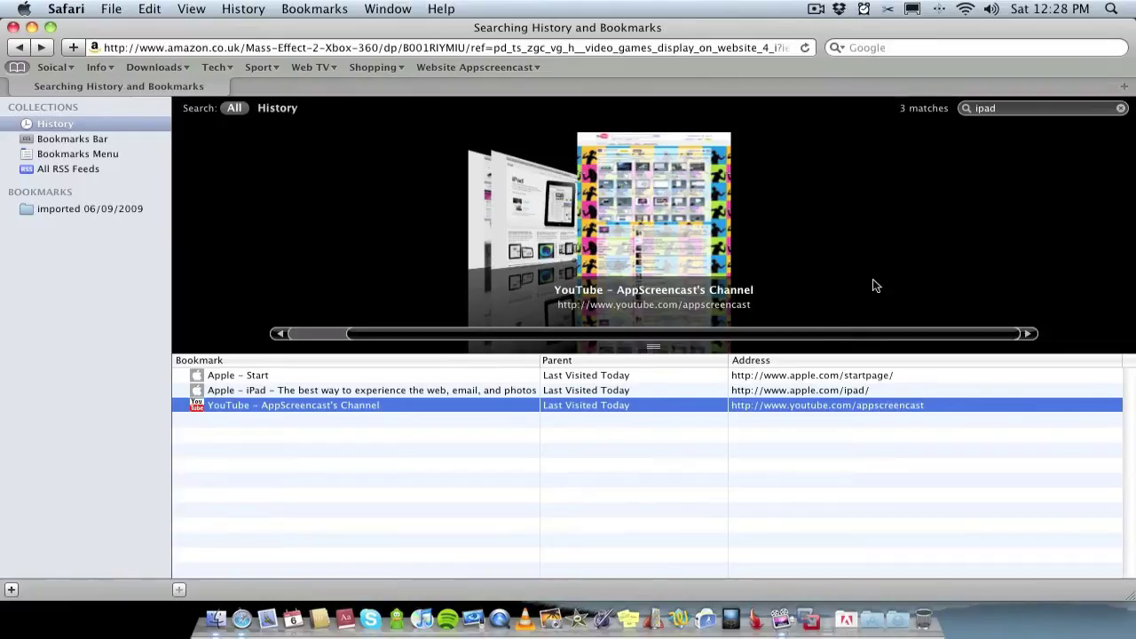
Step: Replace the "ipad" history search with "jon4lakers"
{"action": "left_click", "coordinate": [1036, 114]}
{"action": "key", "text": "BackSpace"}
{"action": "key", "text": "BackSpace"}
{"action": "key", "text": "BackSpace"}
{"action": "key", "text": "BackSpace"}
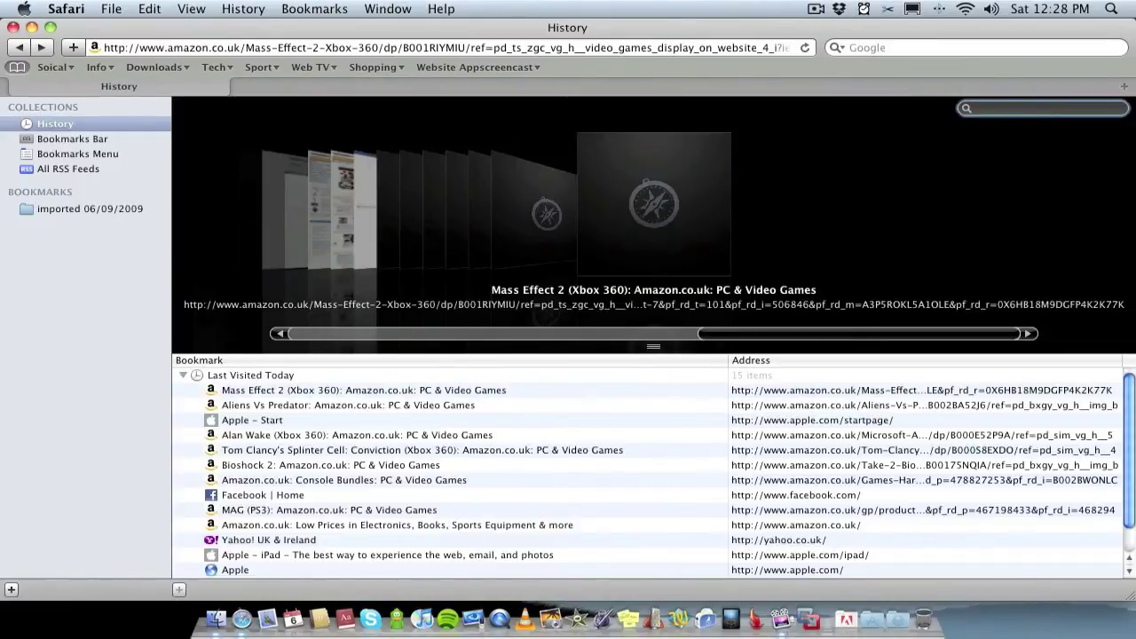
{"action": "type", "text": "you"}
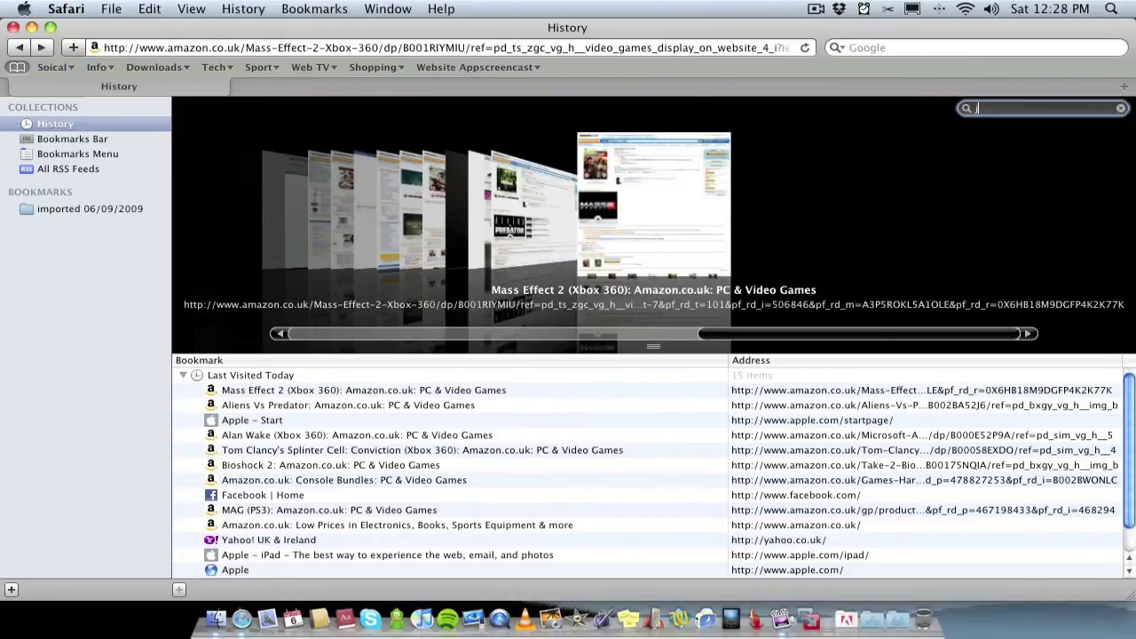
{"action": "type", "text": "4laker"}
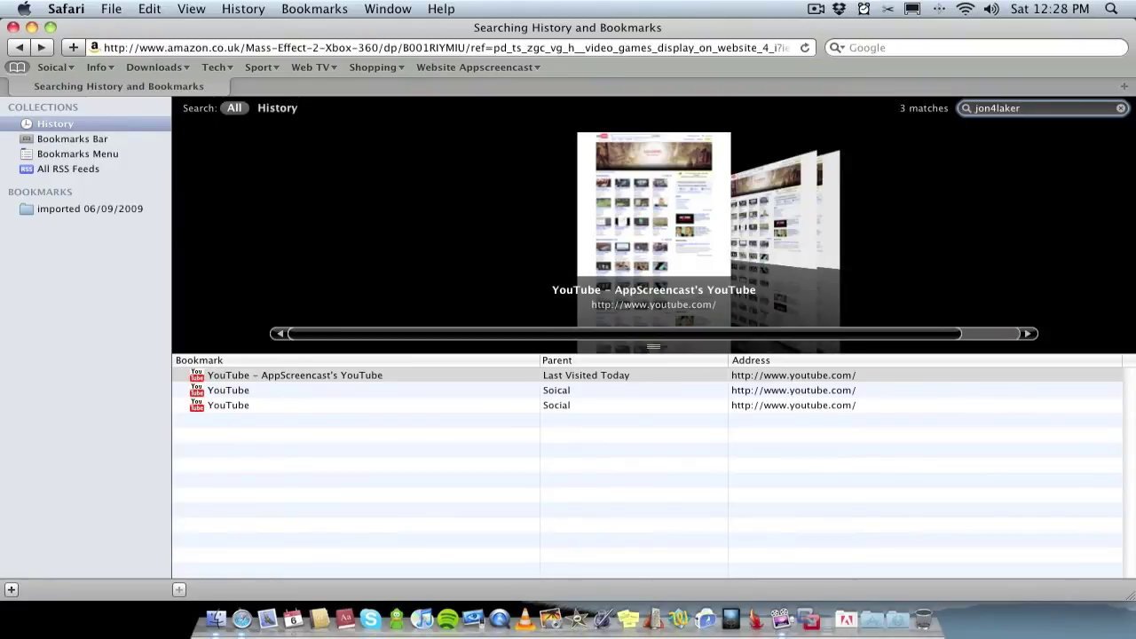
{"action": "key", "text": "super+a"}
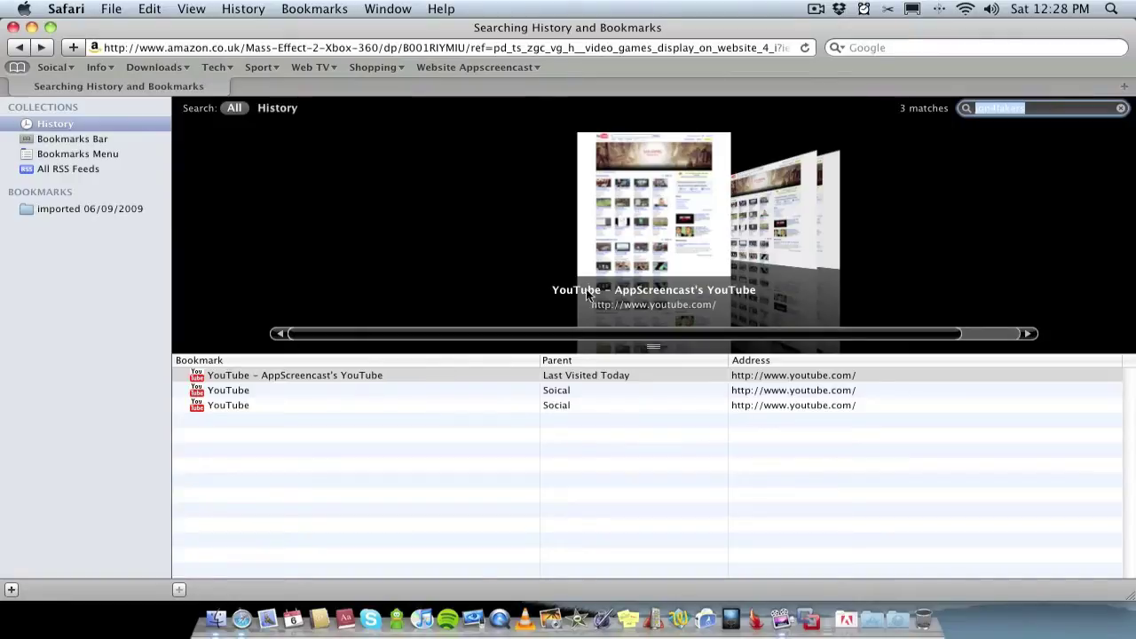
Step: Open the YouTube - AppScreencast's YouTube page from its history preview and look through the Subscriptions videos
{"action": "double_click", "coordinate": [660, 235]}
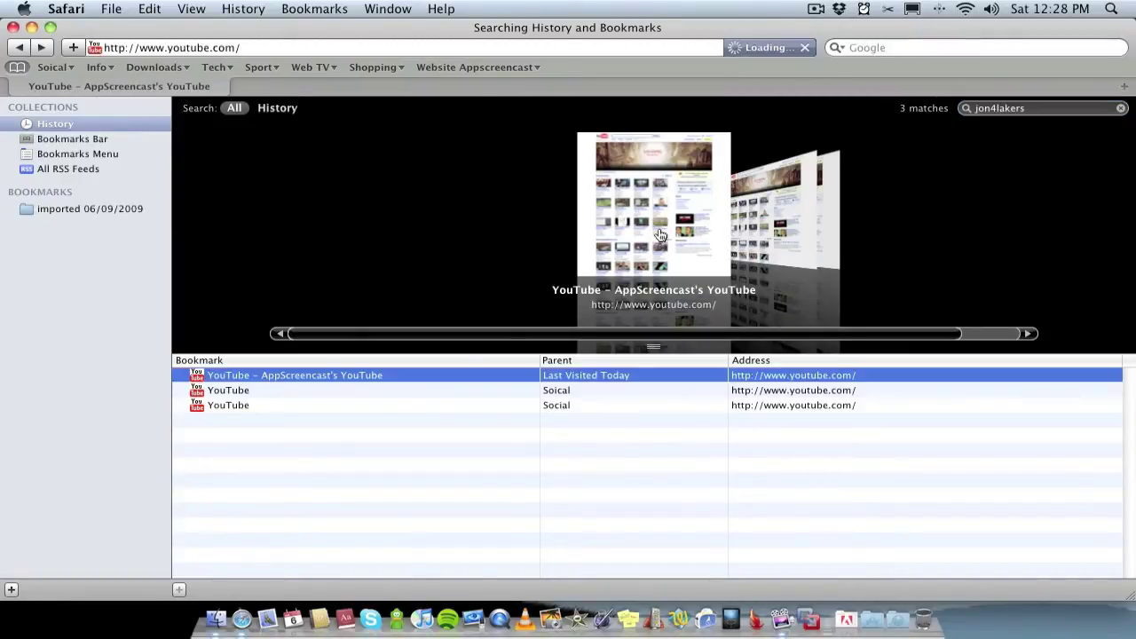
{"action": "scroll", "coordinate": [660, 236], "scroll_direction": "down", "scroll_amount": 5}
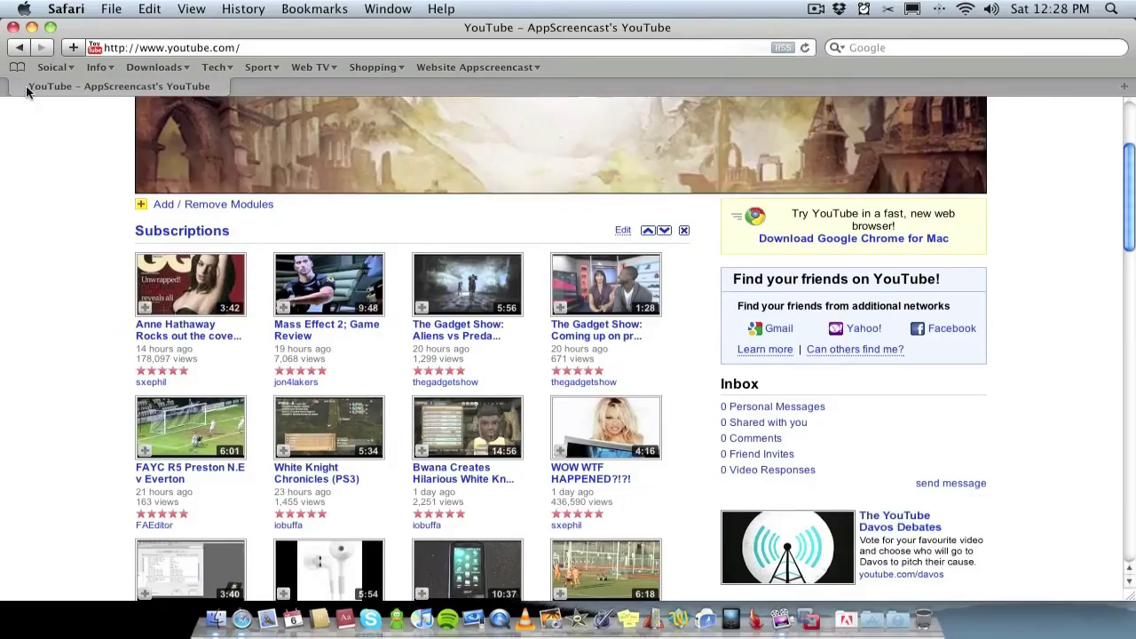
{"action": "scroll", "coordinate": [337, 191], "scroll_direction": "down", "scroll_amount": 3}
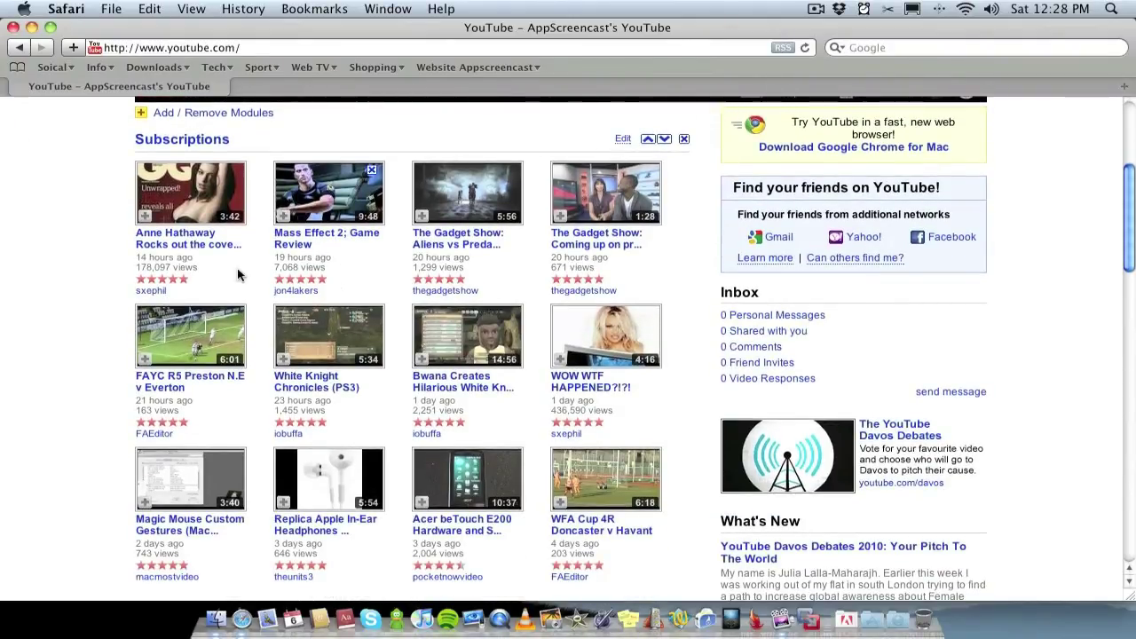
Step: Return to the history search results and clear the "jon4lakers" search to list the full history
{"action": "left_click", "coordinate": [20, 48]}
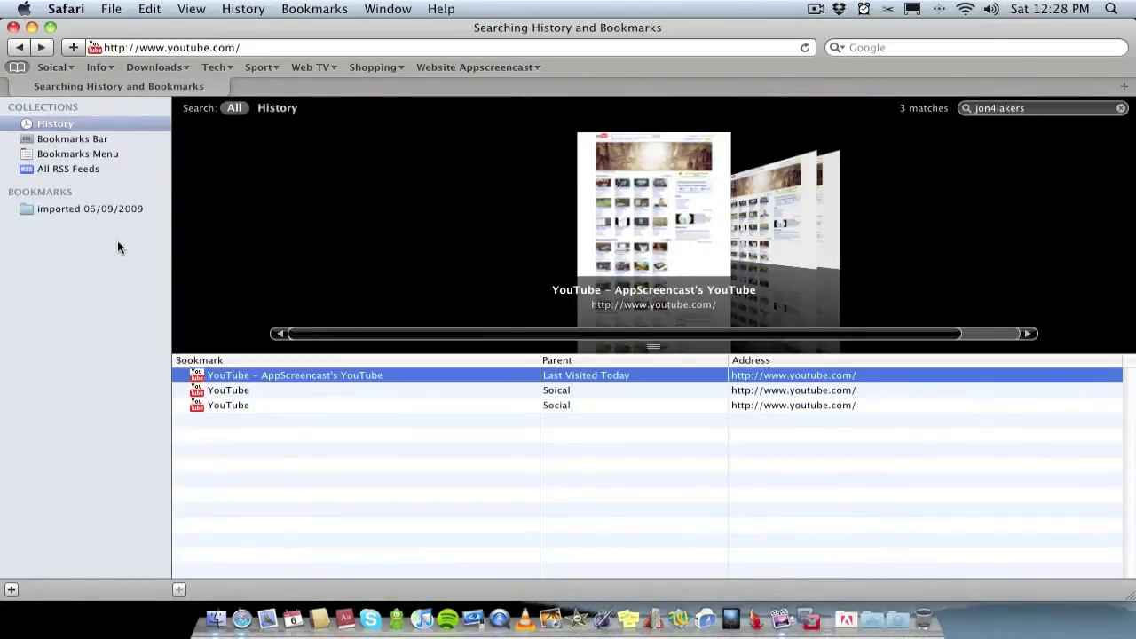
{"action": "left_click", "coordinate": [1052, 110]}
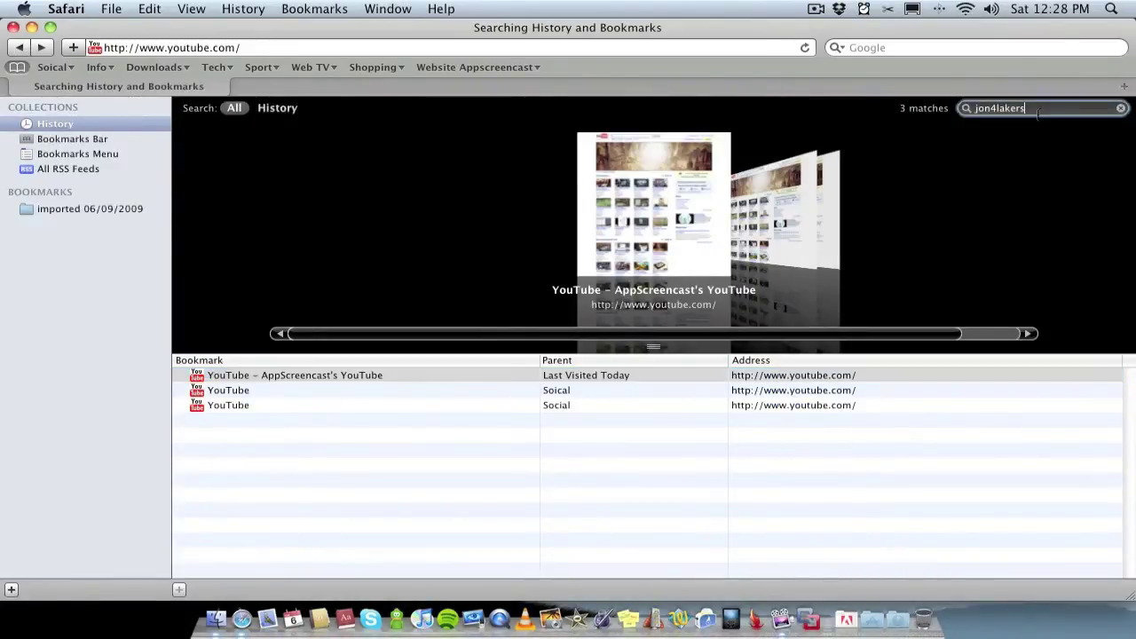
{"action": "key", "text": "BackSpace"}
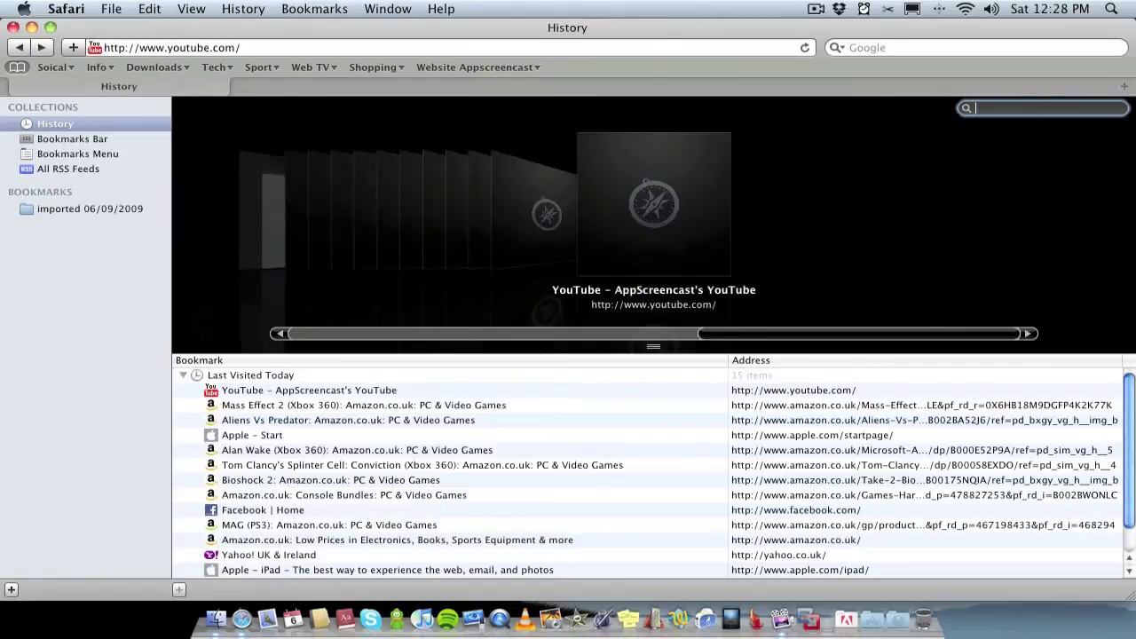